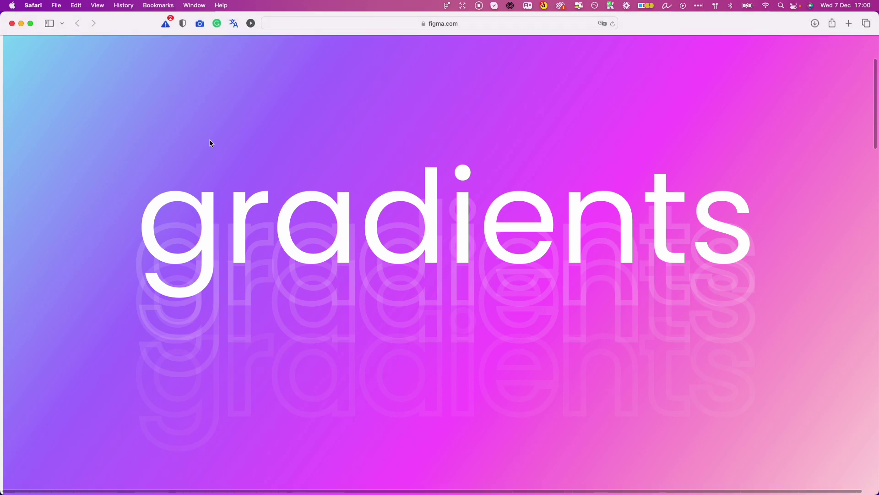
Step: Scroll into the gradients community file and pan right to empty canvas beside the artwork
scroll(213, 136, down, 1)
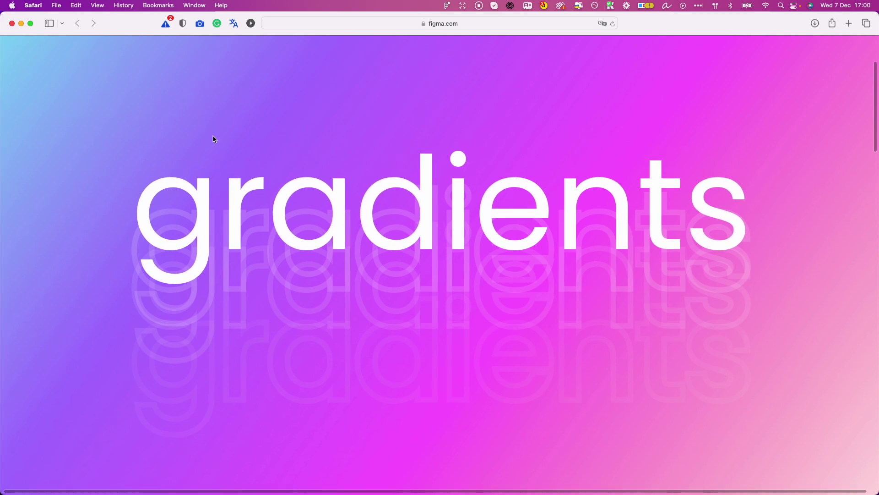
scroll(219, 125, down, 3)
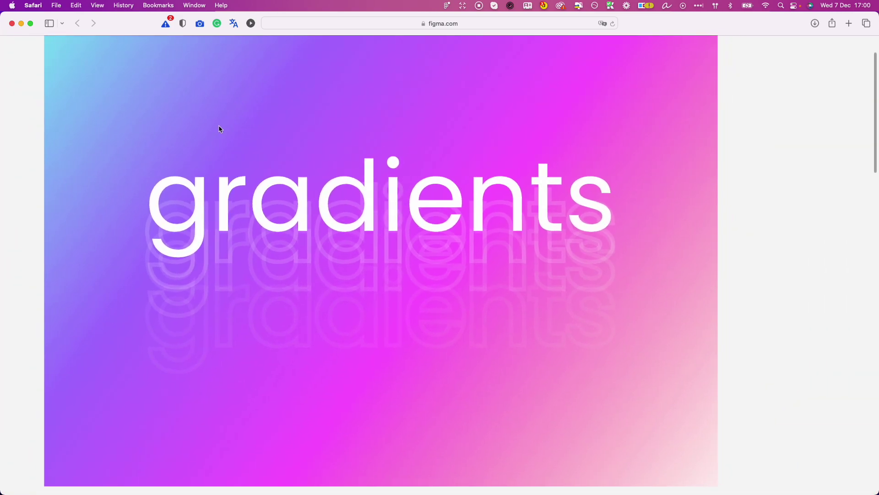
scroll(206, 124, right, 5)
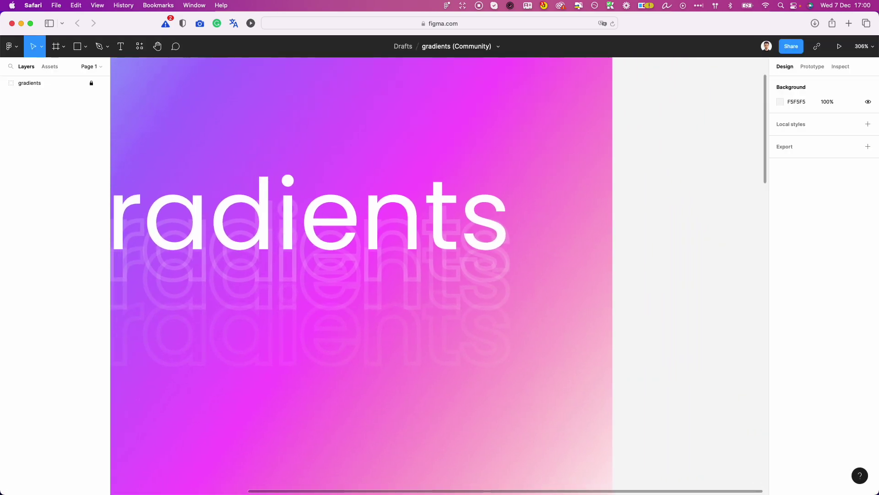
scroll(194, 123, left, 5)
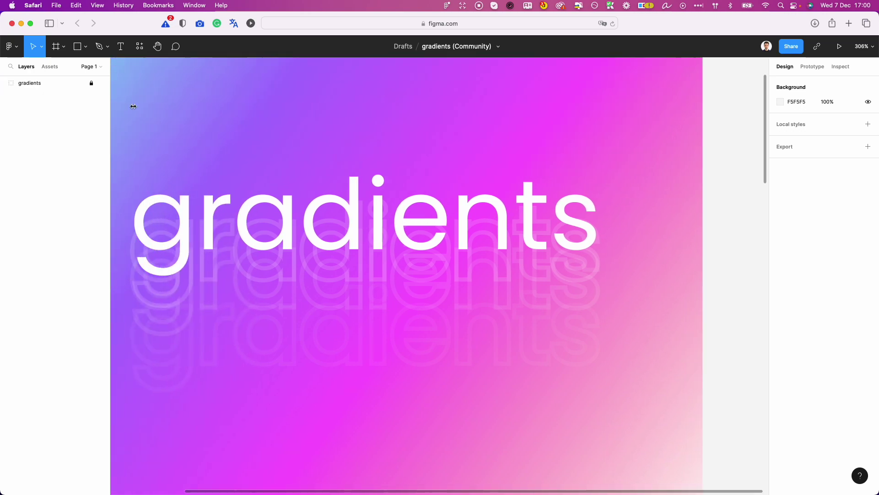
scroll(218, 120, right, 7)
scroll(217, 119, right, 8)
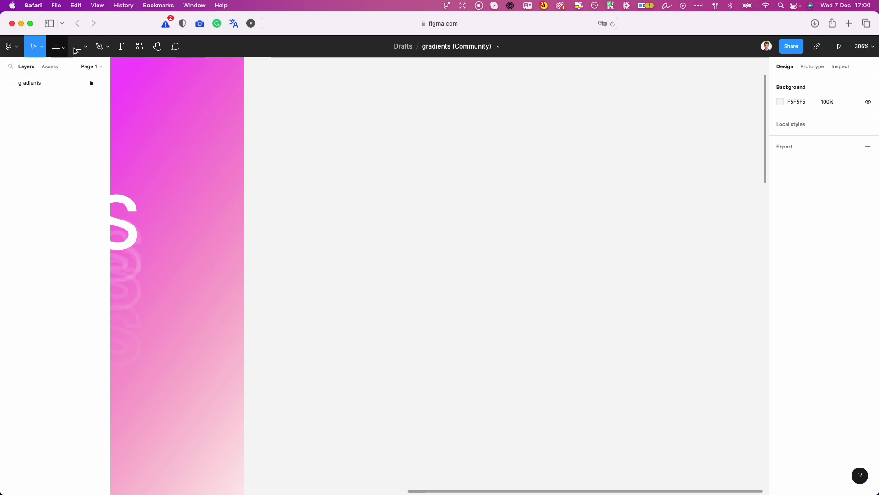
Step: Draw a 230×155 grey rectangle and move it right of the gradients frame
key(r)
drag(296, 166, 621, 383)
drag(463, 269, 593, 257)
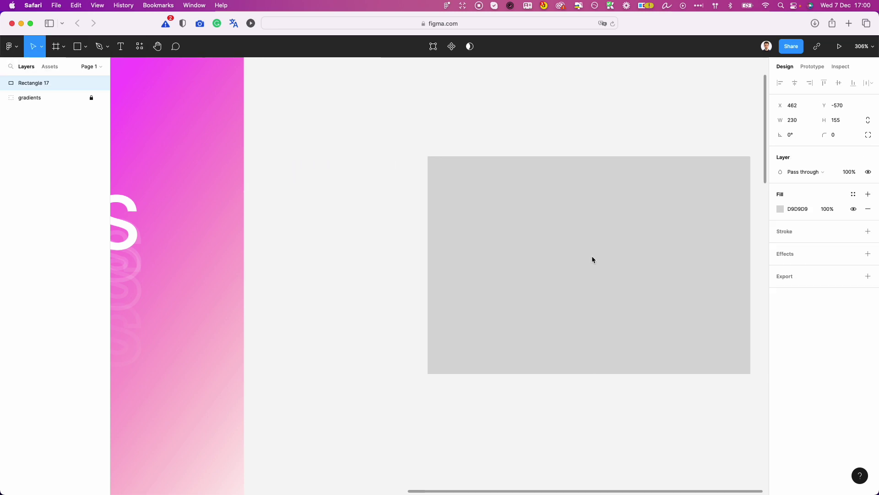
scroll(592, 257, right, 5)
scroll(591, 256, left, 2)
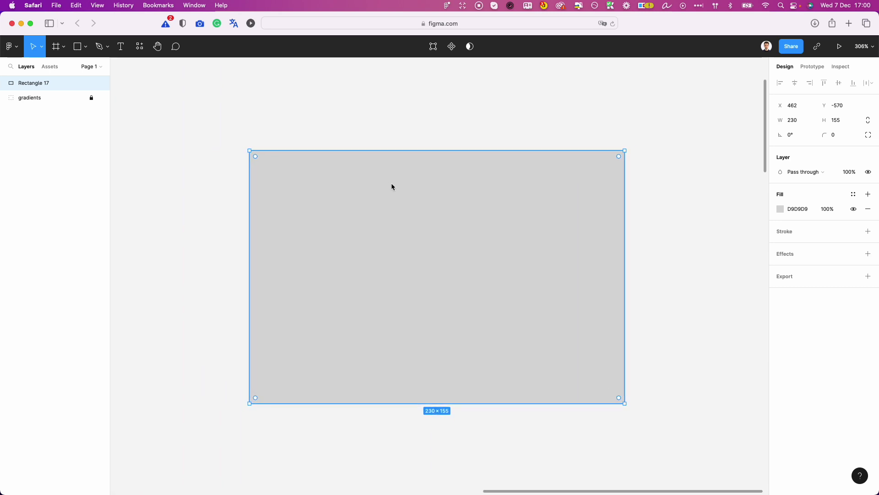
scroll(390, 186, up, 2)
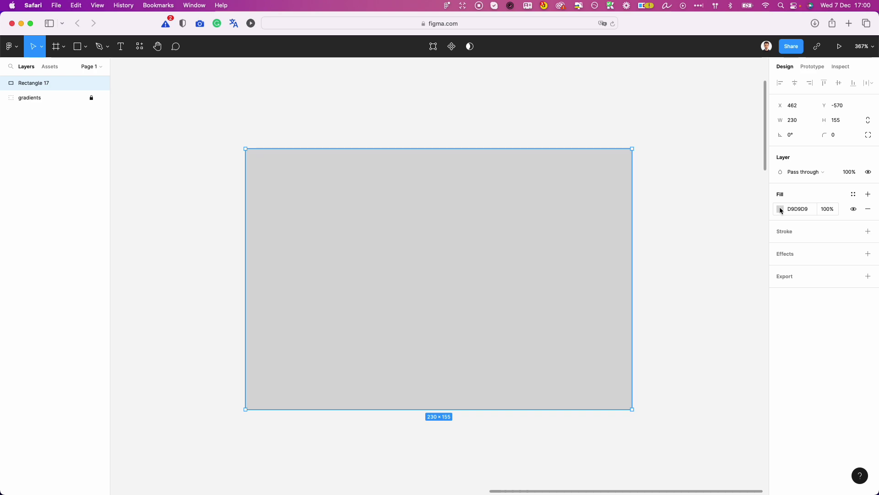
Step: Switch the rectangle's fill to a Linear gradient with a deep purple 7825FF top stop
click(781, 209)
click(684, 212)
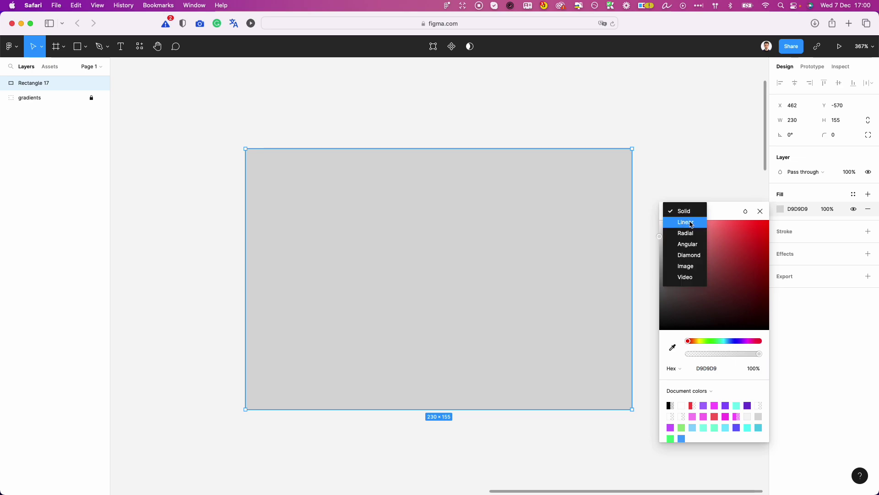
click(691, 223)
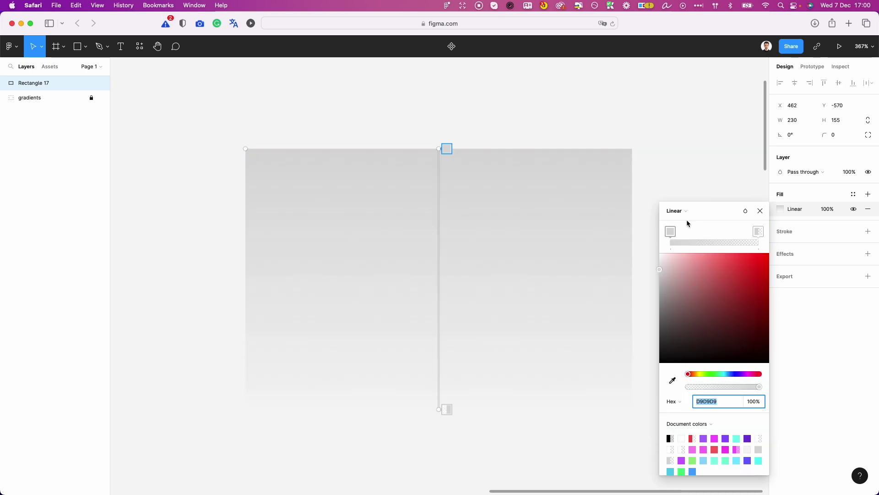
scroll(511, 270, up, 2)
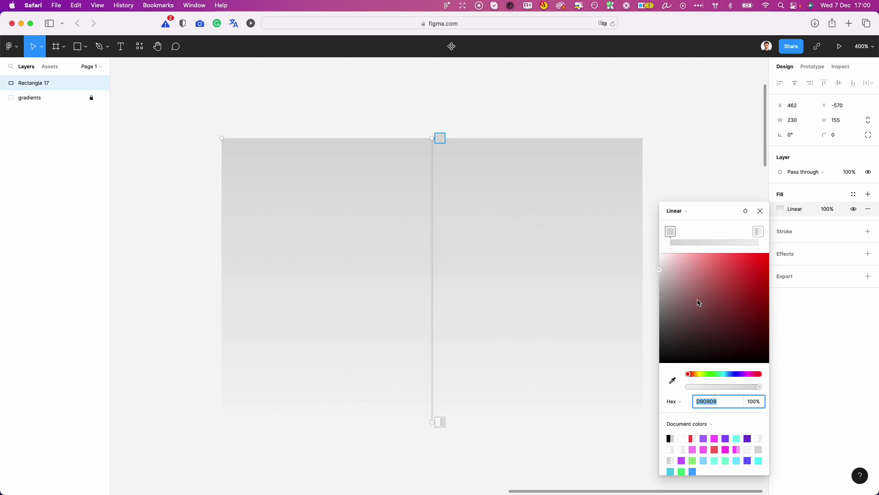
click(704, 438)
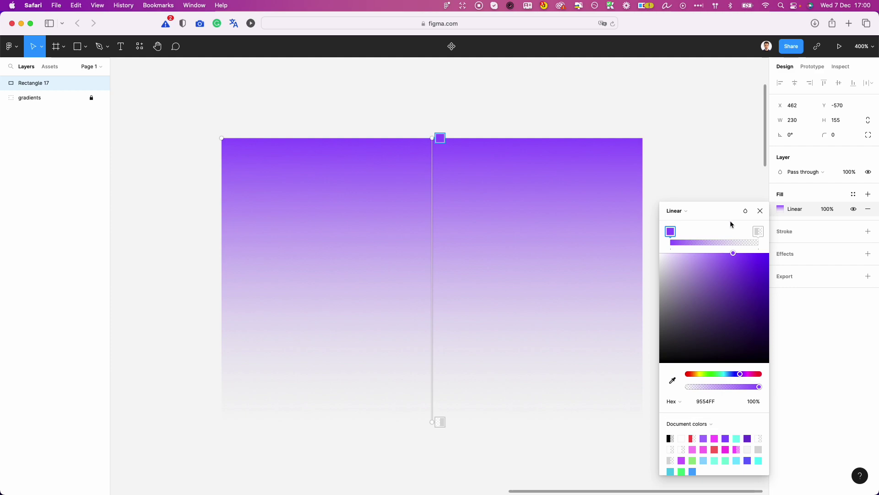
drag(724, 275, 753, 242)
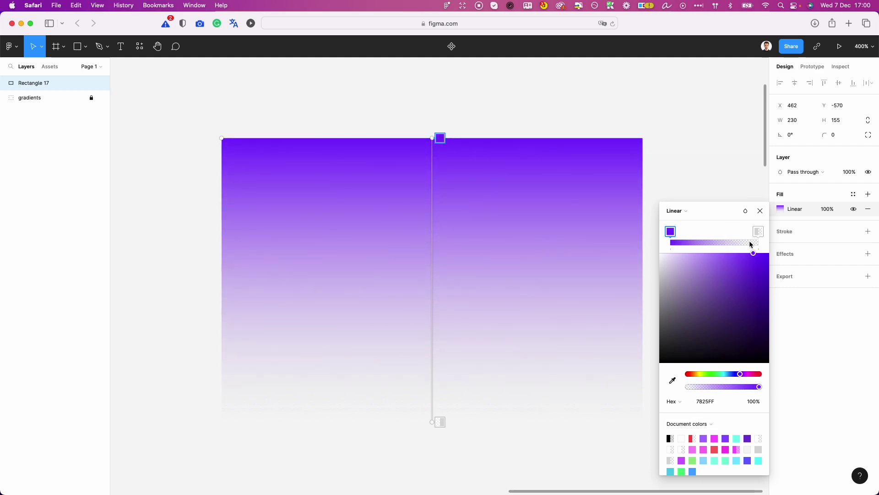
Step: Make the bottom gradient stop a fully opaque bright blue 0094FF
click(757, 231)
click(731, 374)
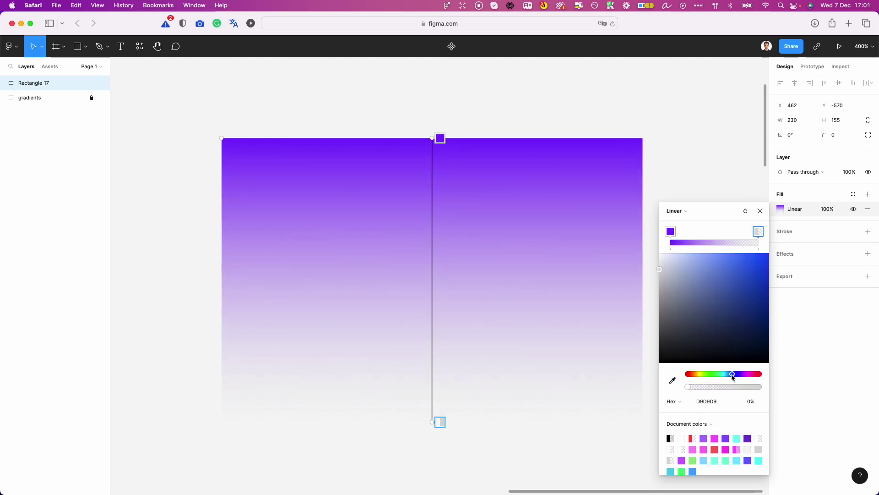
drag(733, 357, 801, 226)
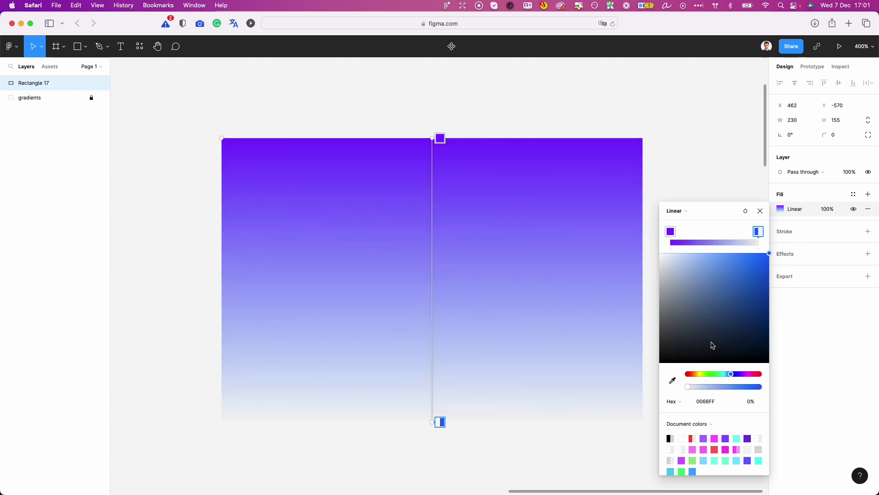
drag(701, 387, 785, 388)
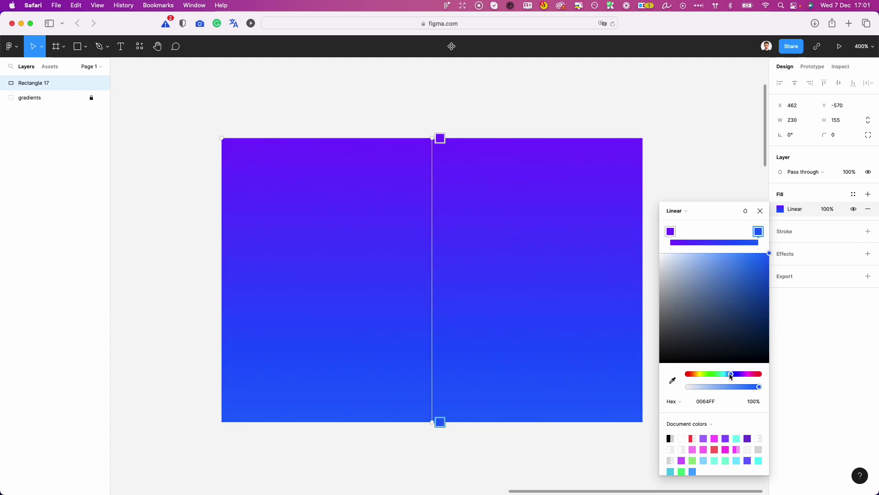
drag(731, 374, 729, 374)
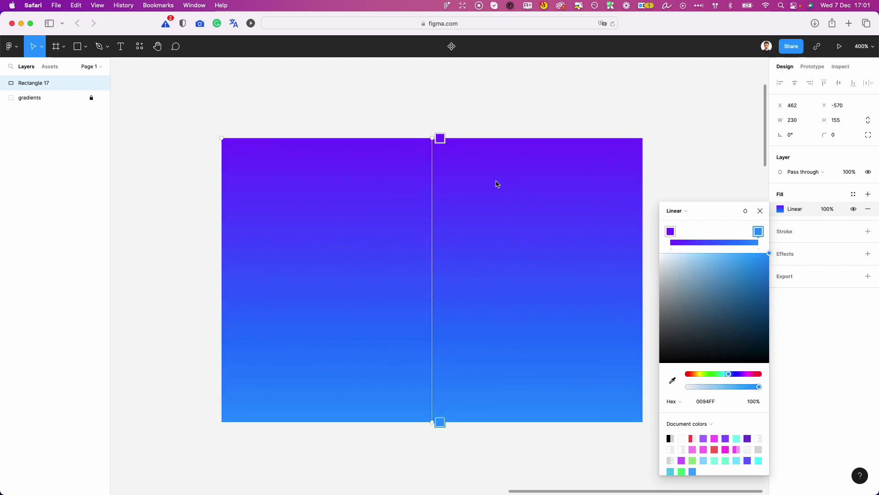
Step: Drag the gradient handles so purple starts bottom-left and blue ends just inside the top-right corner
scroll(516, 188, right, 2)
scroll(515, 188, down, 1)
scroll(510, 197, right, 2)
scroll(510, 197, down, 1)
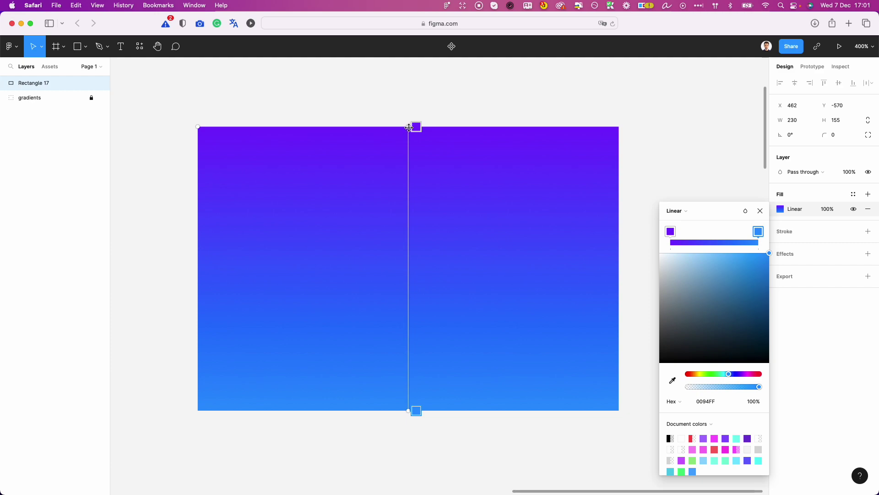
drag(409, 127, 204, 121)
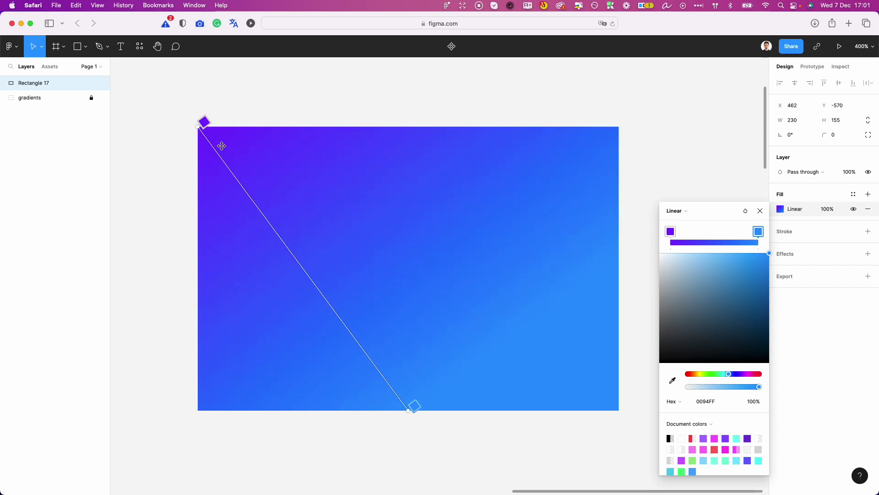
drag(408, 410, 619, 407)
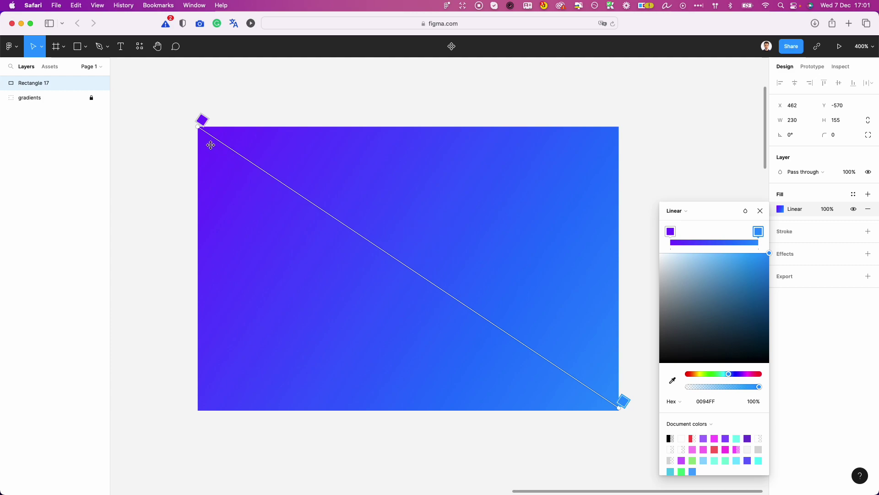
drag(200, 123, 195, 290)
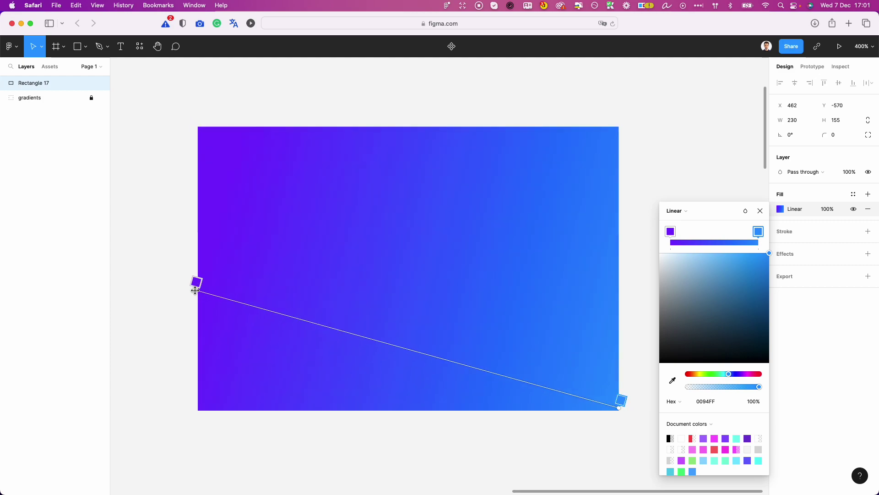
drag(622, 401, 622, 127)
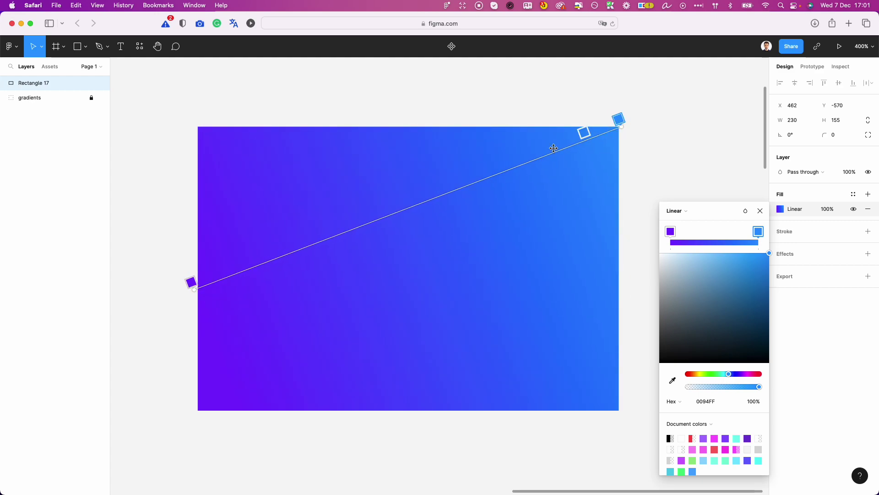
drag(194, 291, 214, 397)
mouse_move(620, 126)
mouse_down()
mouse_move(580, 159)
mouse_move(579, 147)
mouse_move(612, 137)
mouse_up()
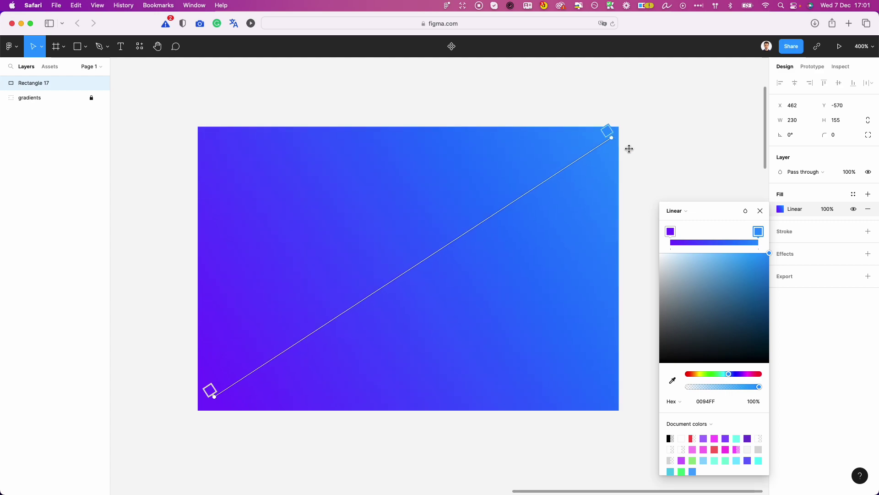
Step: Change the fill to a Radial gradient, adjust its spread, and select the purple centre stop's hex
click(696, 211)
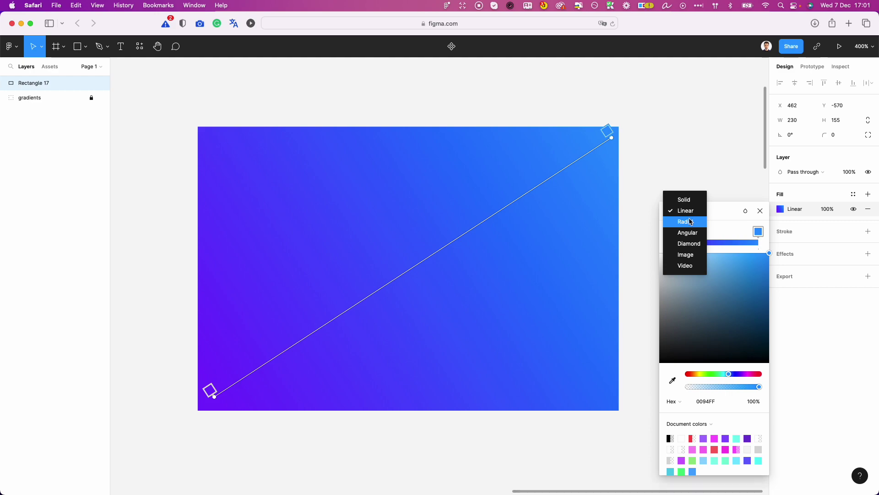
click(690, 223)
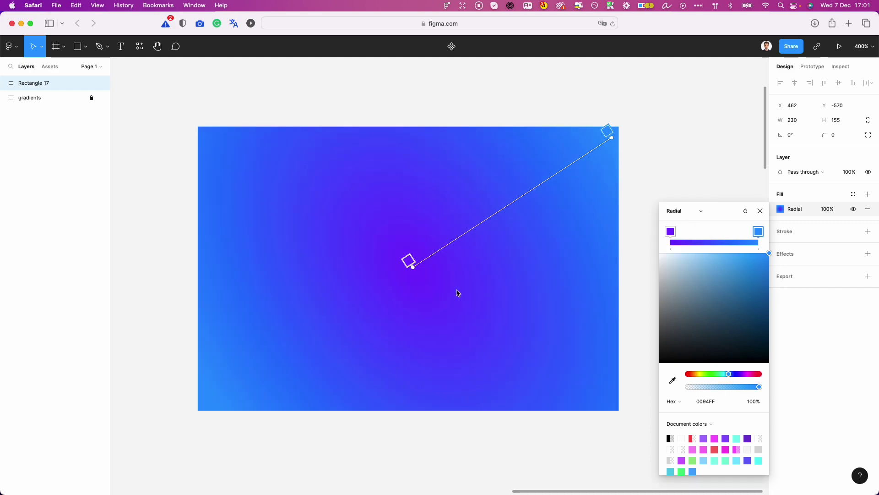
mouse_move(611, 139)
mouse_down()
mouse_move(677, 77)
mouse_move(708, 88)
mouse_move(568, 189)
mouse_move(625, 149)
mouse_move(632, 134)
mouse_move(607, 154)
mouse_up()
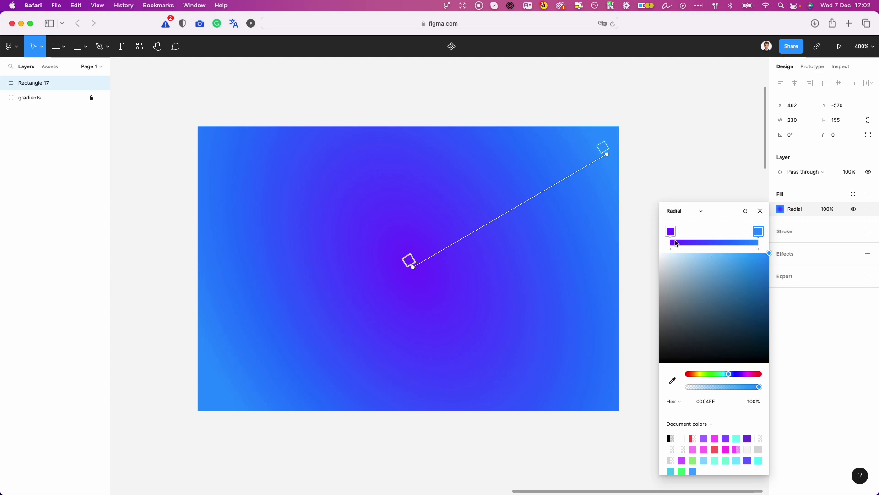
click(672, 233)
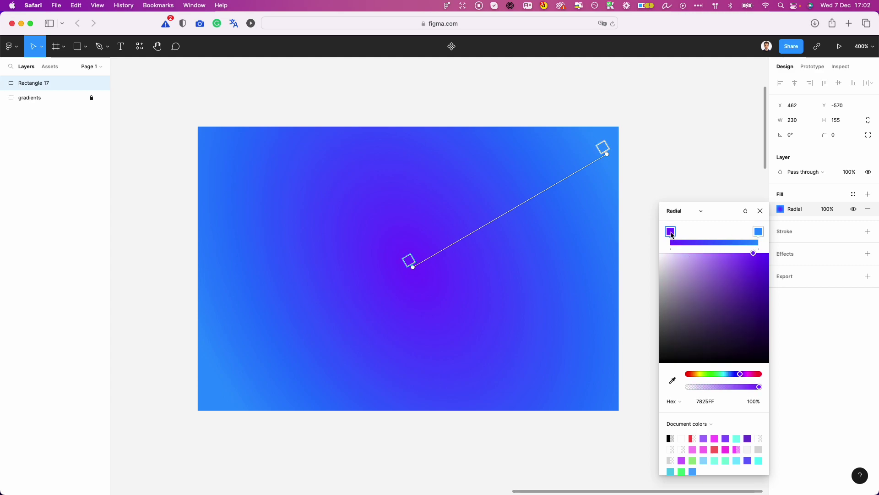
click(716, 402)
key(super+c)
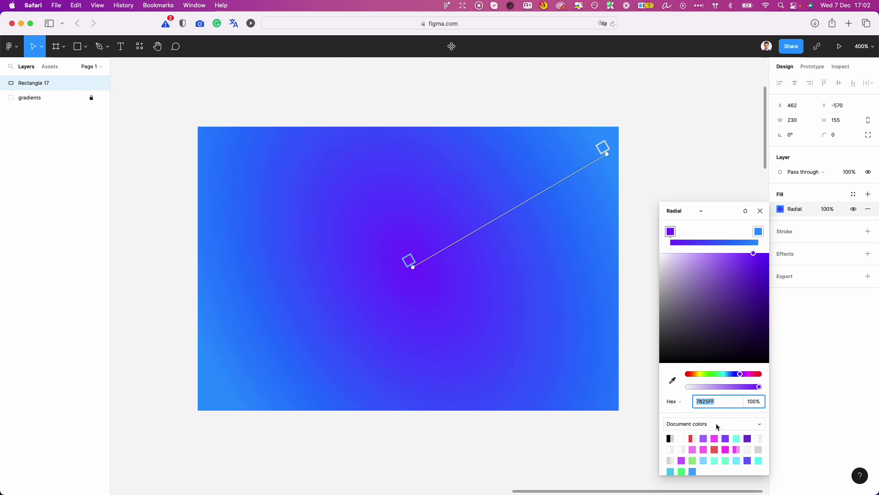
Step: Set the outer gradient stop to purple 7825FF at 0% opacity
click(759, 232)
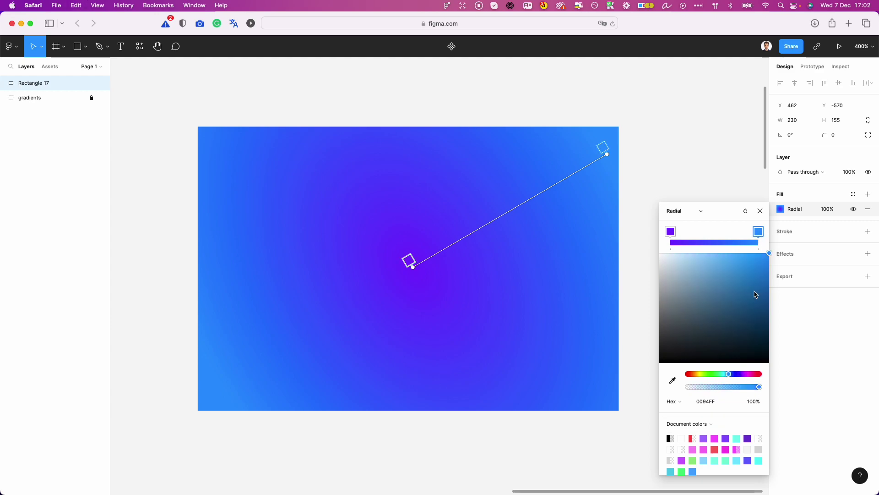
click(703, 401)
key(super+v)
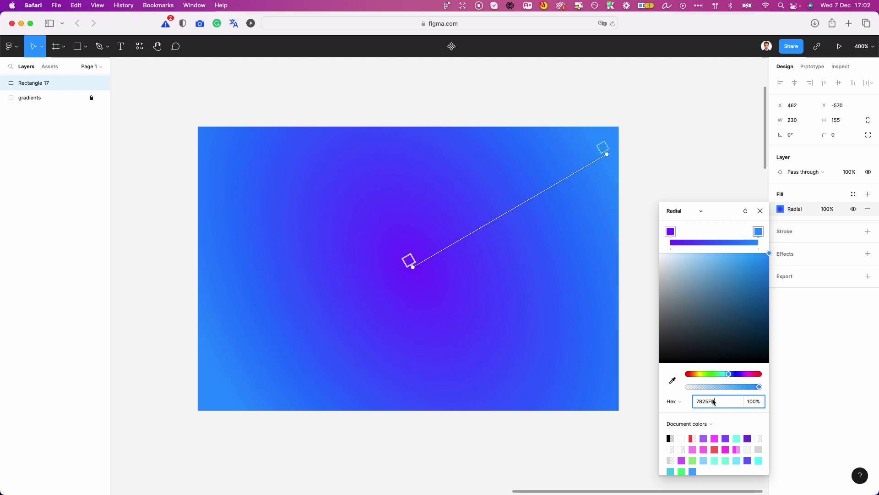
key(Return)
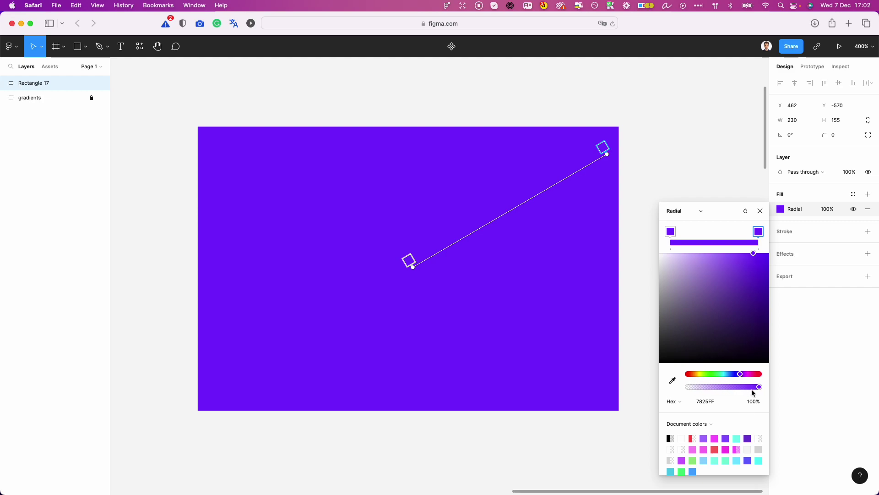
drag(757, 387, 661, 384)
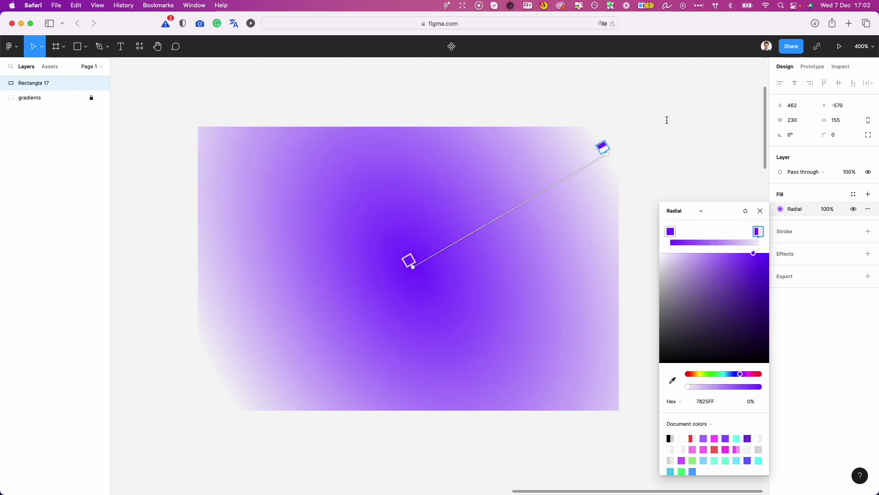
Step: Shrink the radial gradient into a small horizontal oval centred in the rectangle
drag(607, 154, 483, 257)
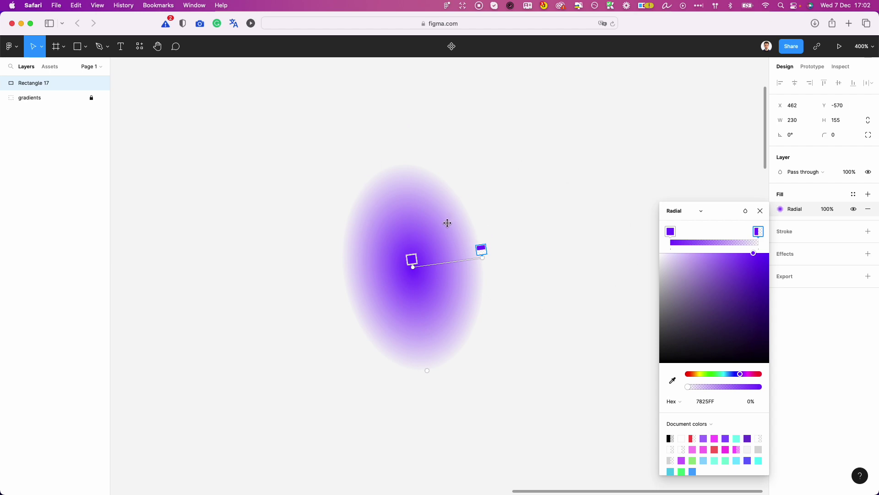
drag(482, 258, 412, 180)
click(432, 163)
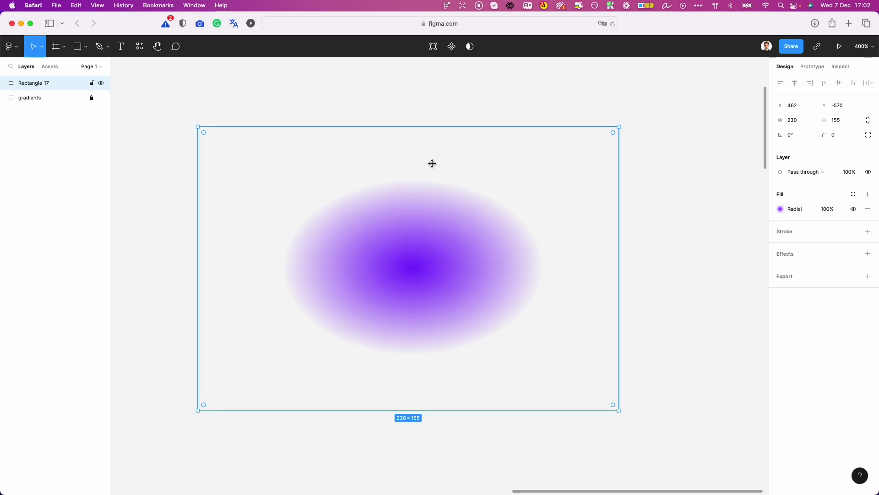
Step: Add a text layer reading 'Abc' below the oval and make it bold
click(489, 81)
scroll(501, 100, down, 2)
scroll(500, 100, left, 2)
scroll(499, 100, down, 5)
scroll(499, 102, right, 2)
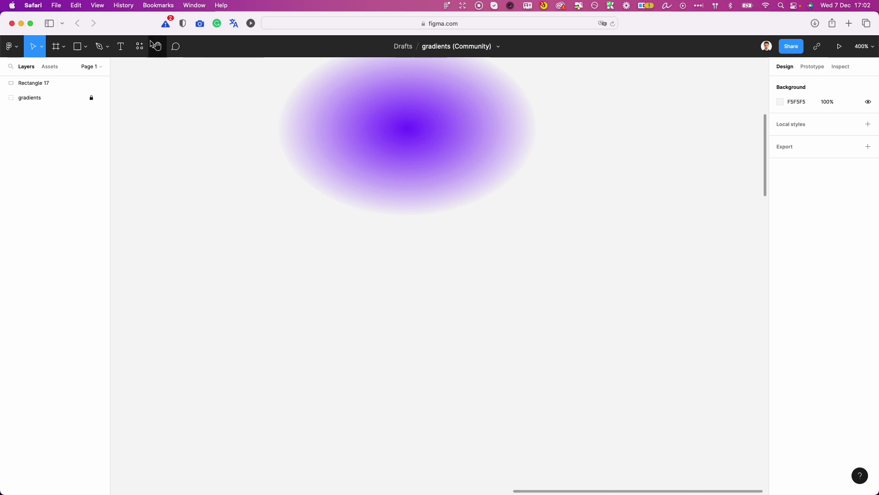
click(122, 49)
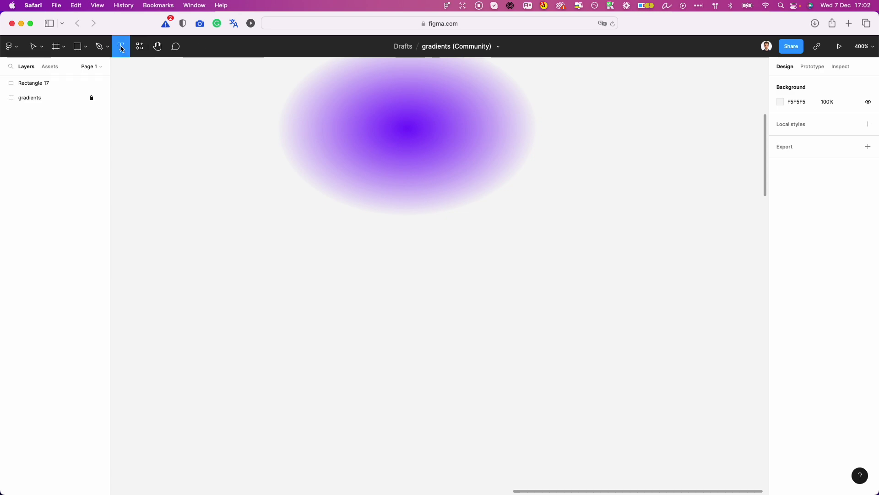
click(277, 319)
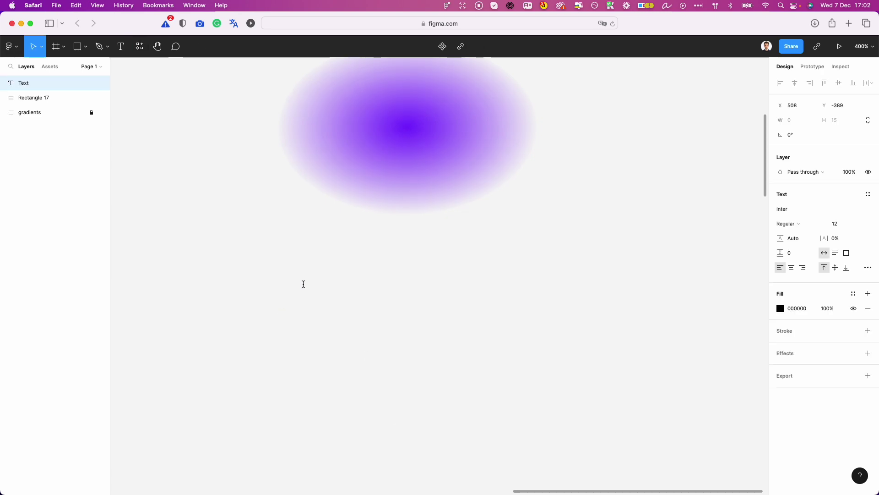
text(Abc)
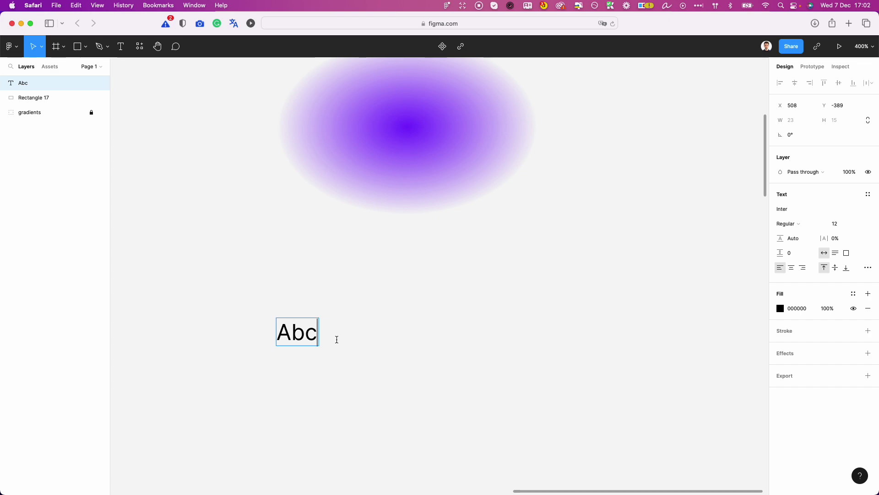
key(super+a)
key(super+b)
key(Escape)
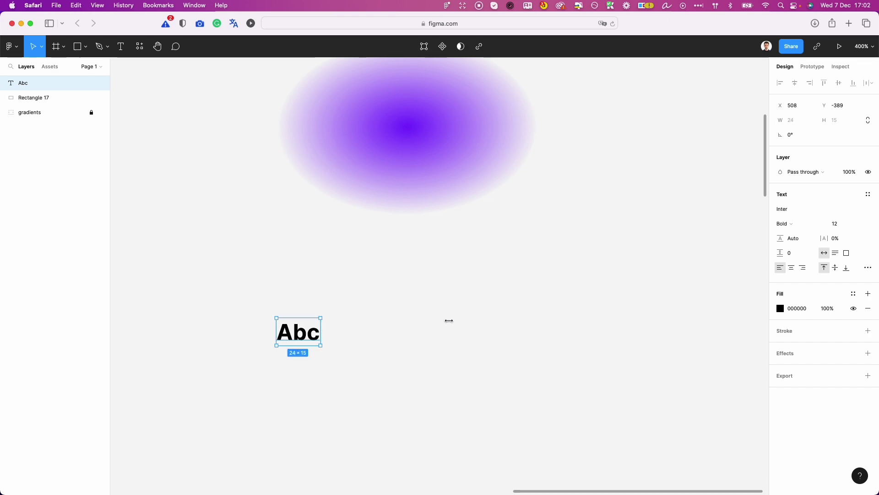
Step: Scale the Abc text up proportionally to 159 × 97 with the K scale tool
key(k)
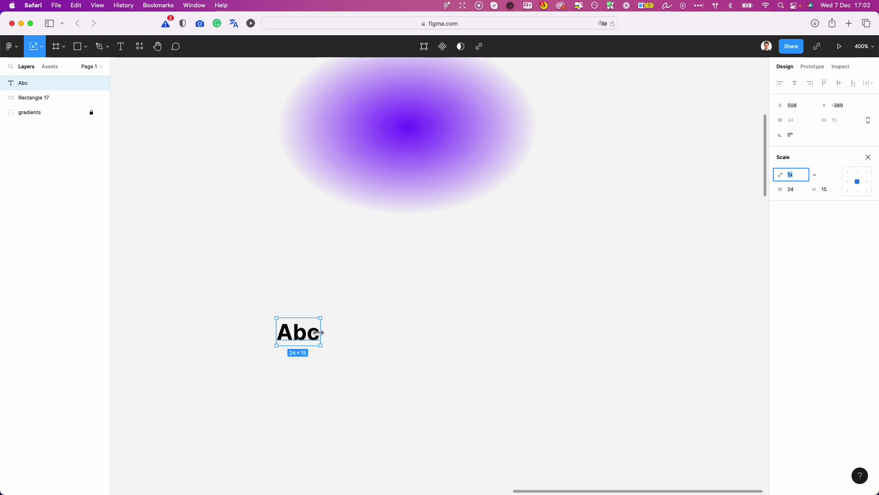
drag(320, 331, 569, 327)
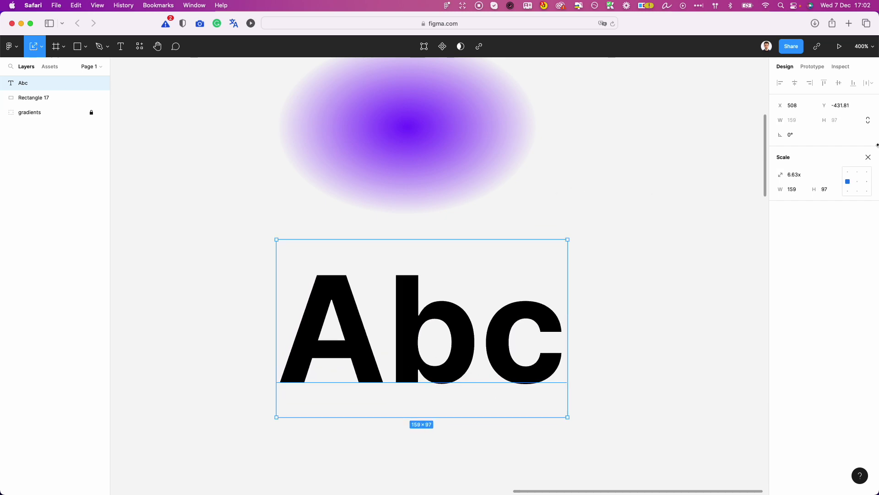
click(868, 158)
scroll(492, 393, down, 1)
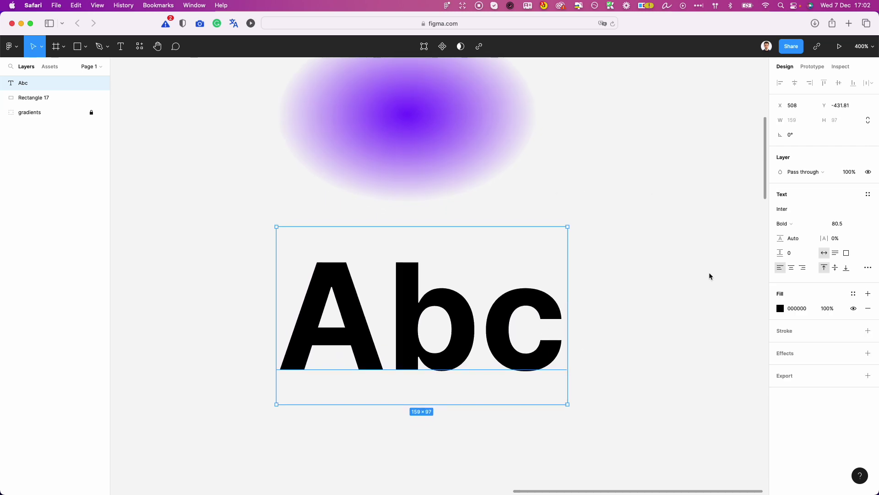
Step: Give the Abc text a Linear gradient running diagonally from the A's top-left past the c
click(781, 307)
click(686, 257)
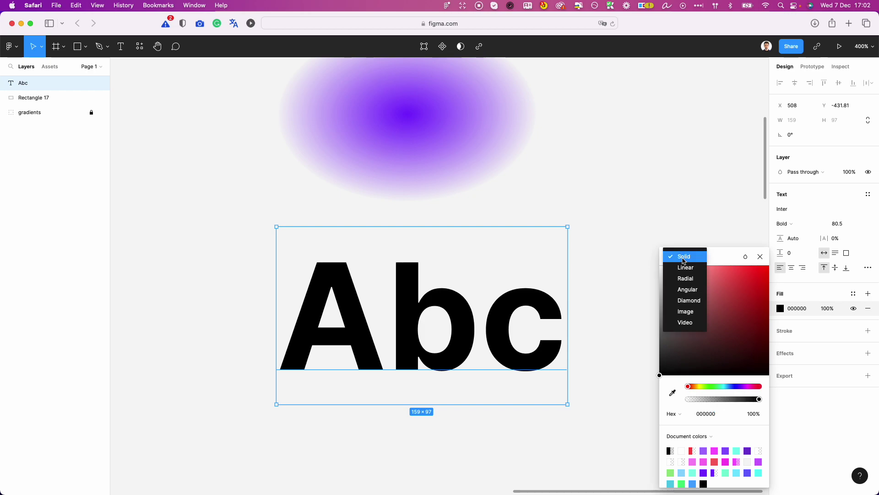
click(687, 268)
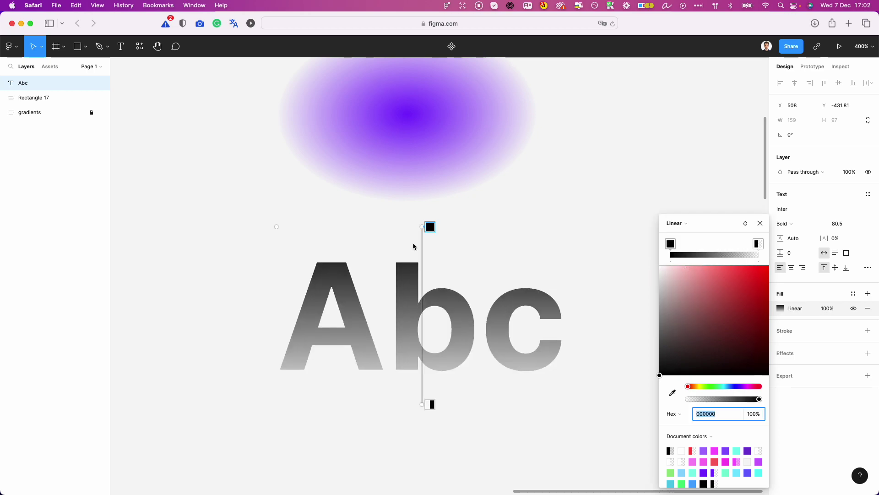
drag(422, 226, 319, 260)
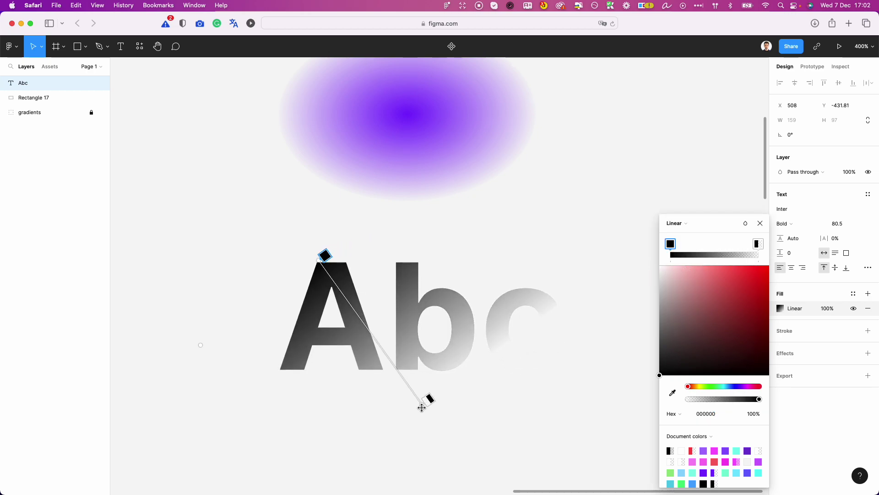
mouse_move(422, 407)
mouse_down()
mouse_move(545, 351)
mouse_move(566, 367)
mouse_up()
click(687, 224)
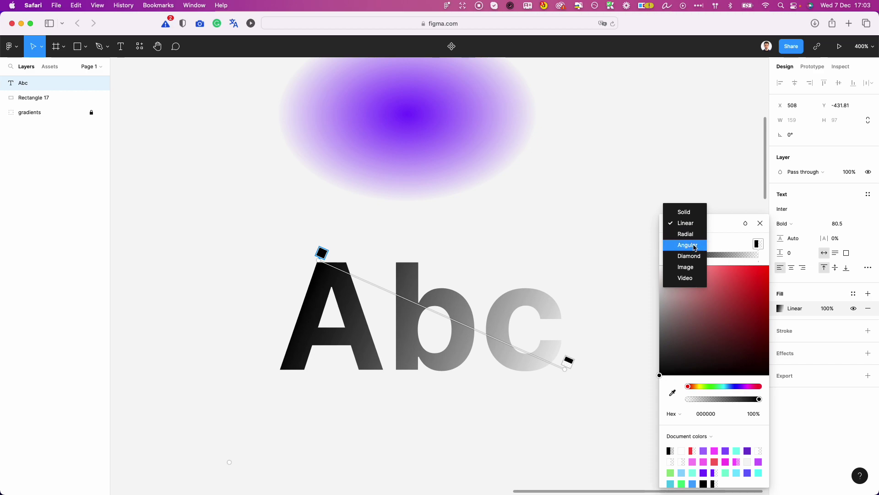
Step: Switch the text fill to an Angular gradient centred on the b, pointing right of the c
click(694, 245)
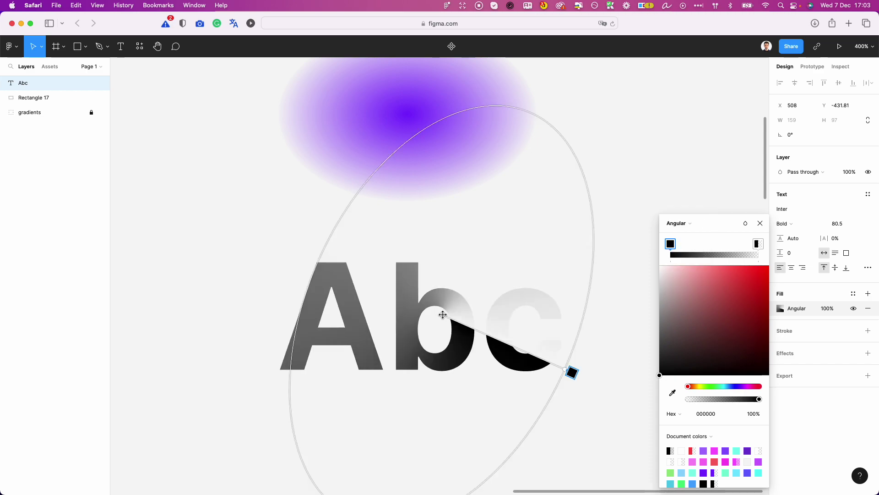
drag(442, 315, 409, 325)
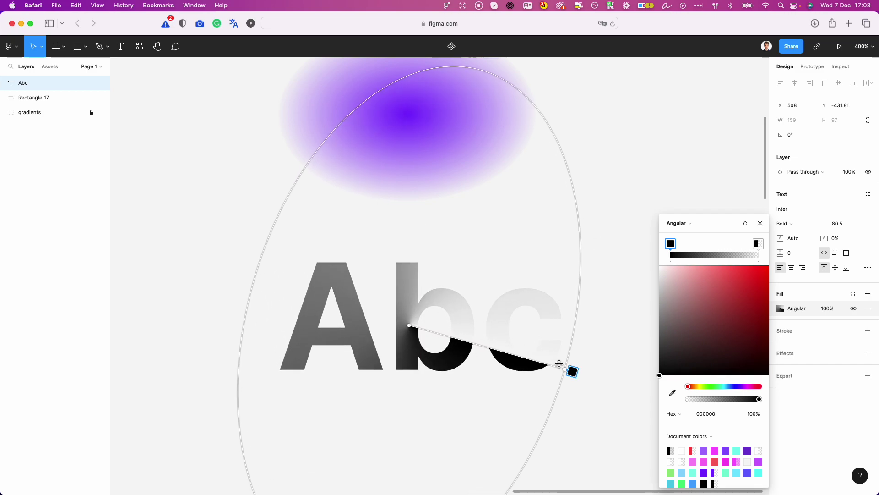
drag(571, 370, 568, 325)
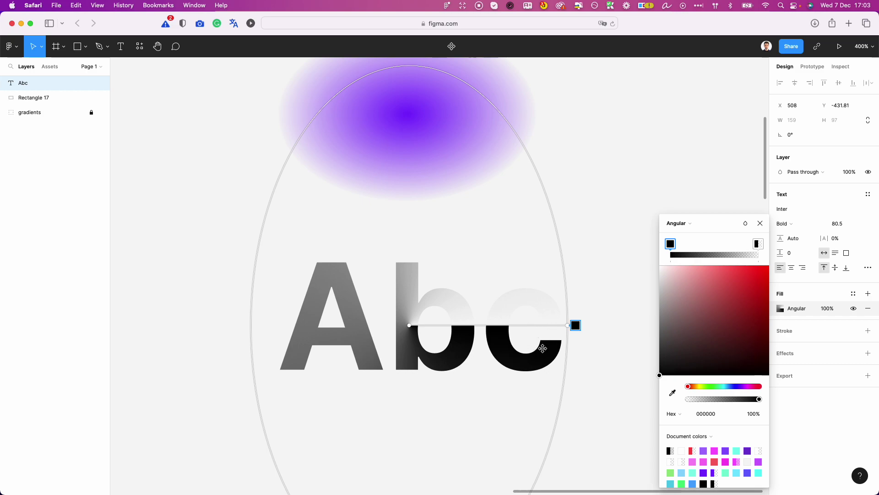
click(758, 243)
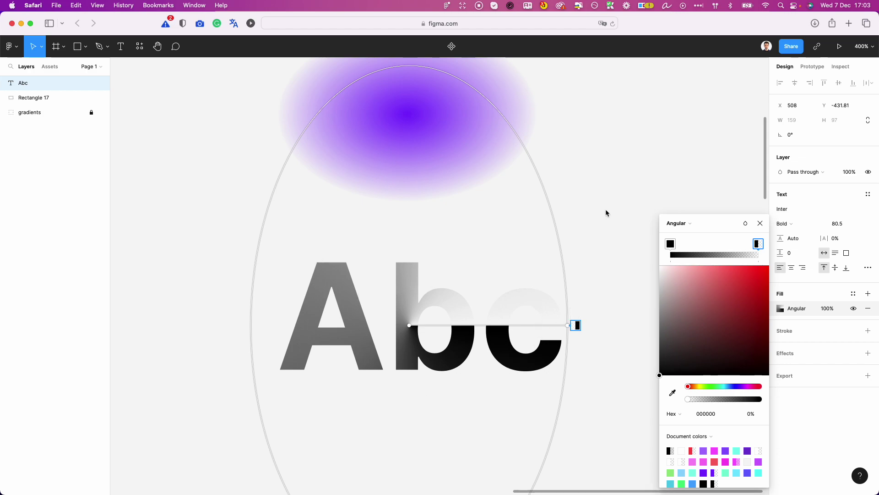
Step: Change the text fill to a Diamond gradient sized around the b
click(692, 223)
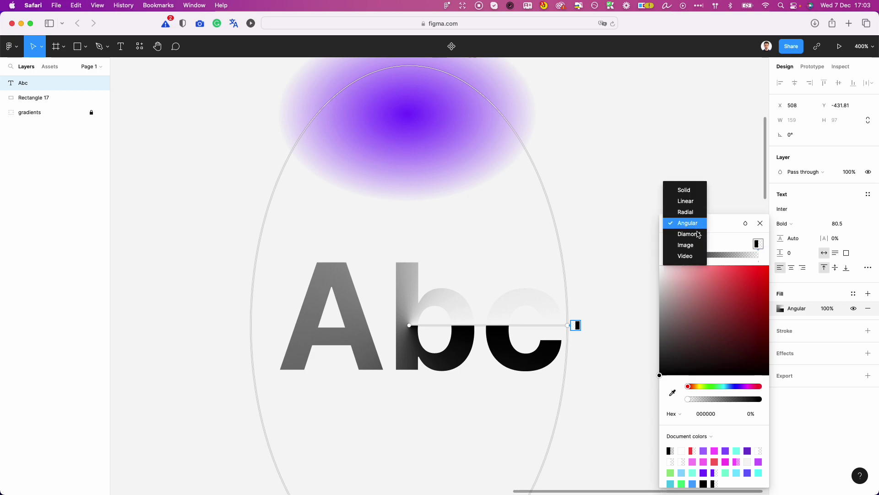
click(698, 235)
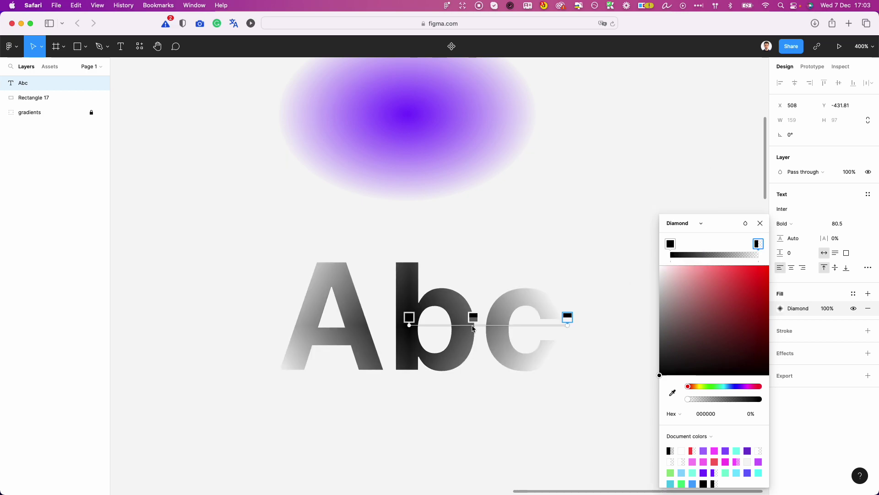
drag(578, 317, 411, 420)
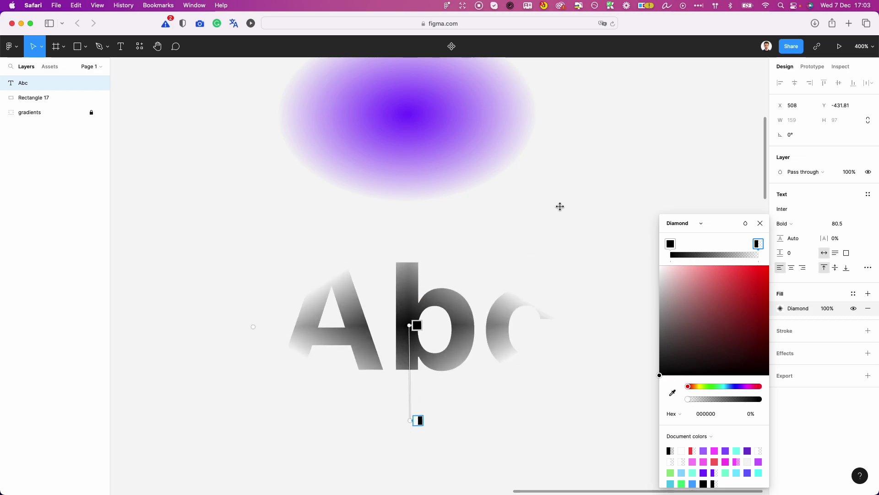
Step: Close the diamond gradient editor and deselect the Abc text, leaving the purple oval above it in view
key(Escape)
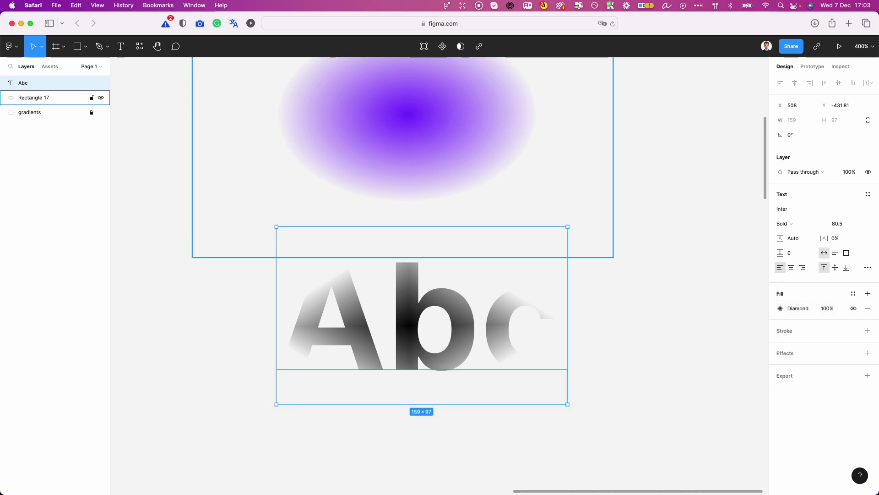
click(631, 221)
scroll(631, 221, up, 4)
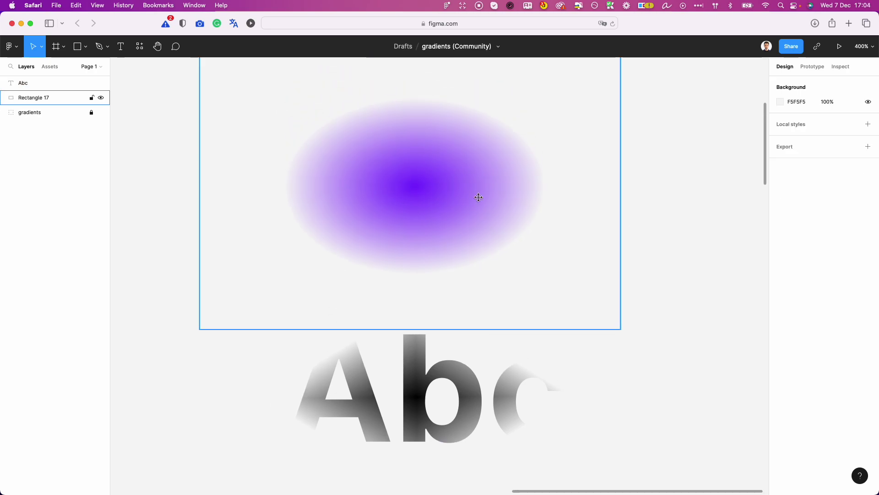
scroll(484, 194, up, 1)
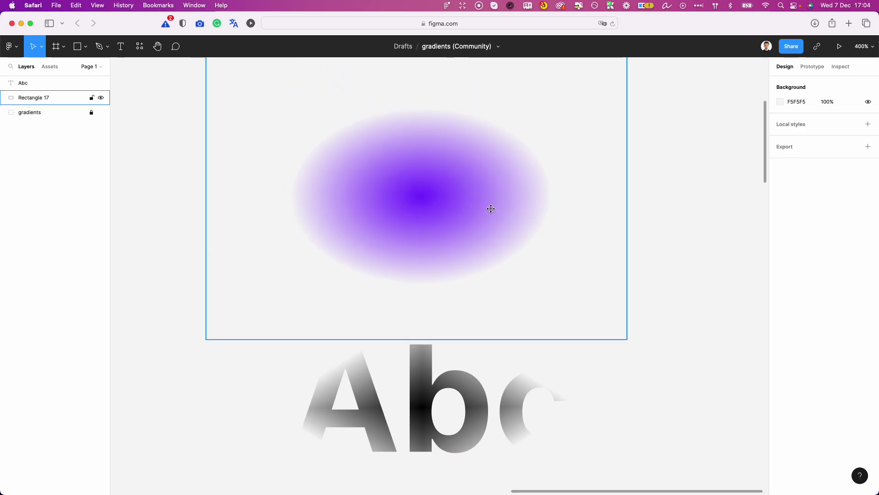